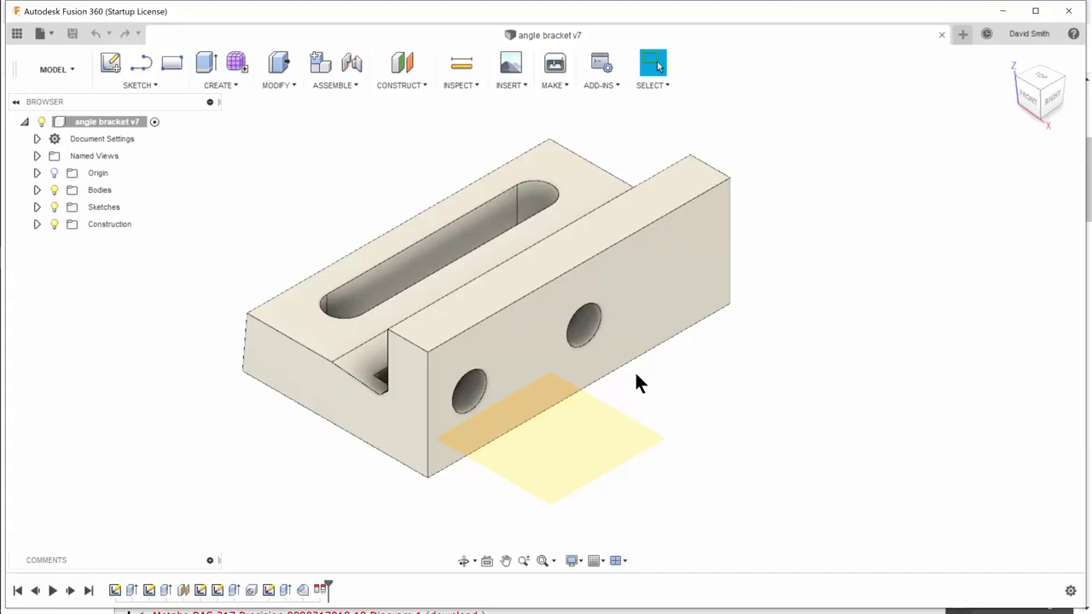
# Roll the design history back to just before its last feature and look over the bracket's inner side.
pyautogui.keyDown('shift'); pyautogui.moveTo(475, 532); pyautogui.dragTo(410, 506, button='middle'); pyautogui.keyUp('shift')
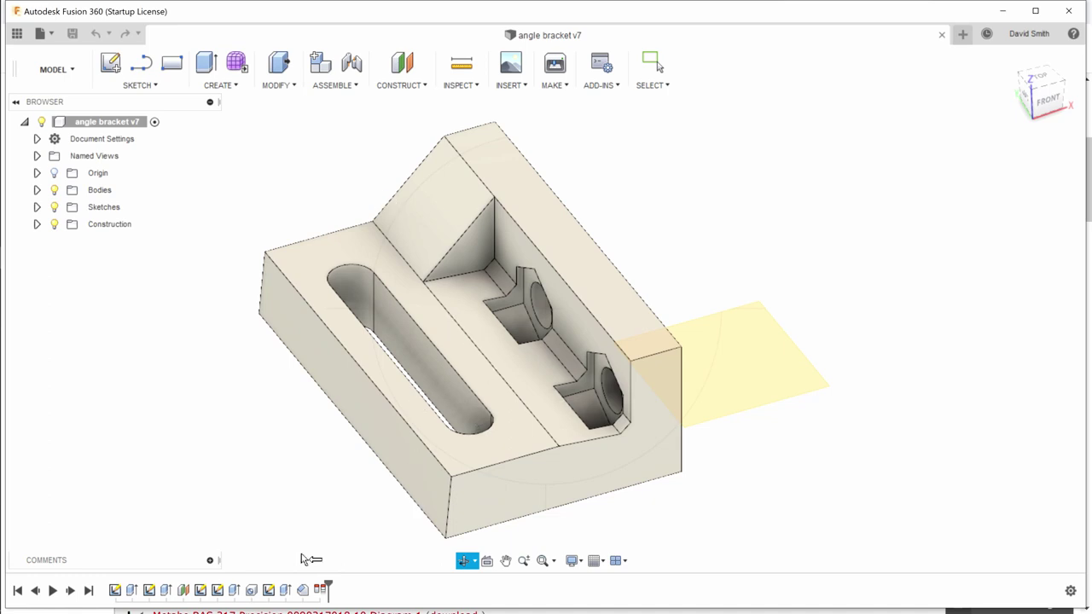
pyautogui.moveTo(327, 590); pyautogui.dragTo(311, 591)
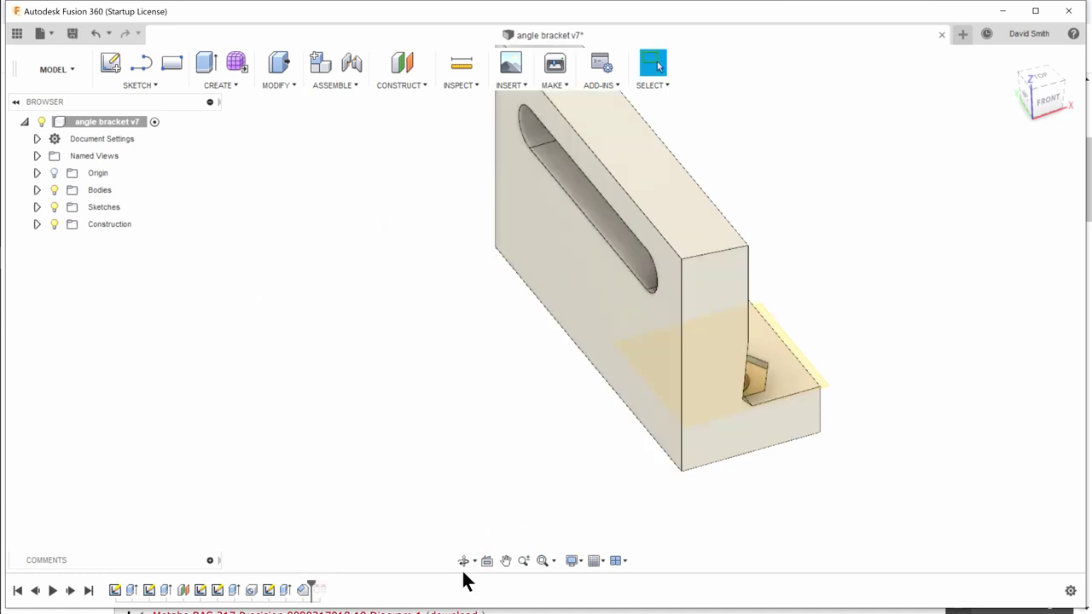
pyautogui.click(464, 560)
pyautogui.moveTo(637, 521); pyautogui.dragTo(497, 511)
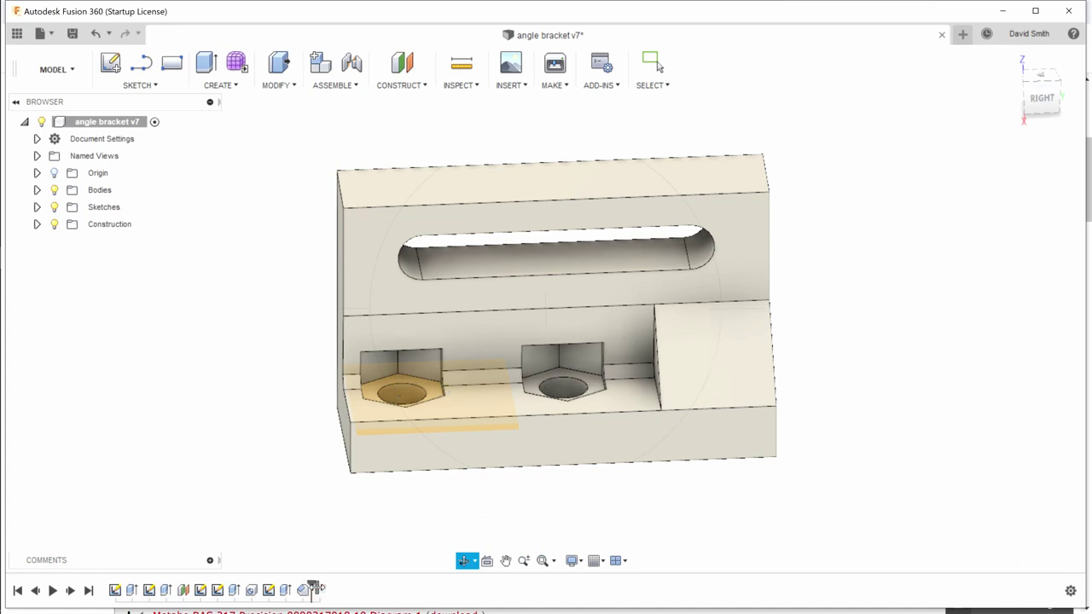
# Roll the history back to the first sketch, show the profile sketch from the front, and advance past the profile's extrusion.
pyautogui.moveTo(309, 589)
pyautogui.mouseDown()
pyautogui.moveTo(102, 568)
pyautogui.moveTo(97, 579)
pyautogui.moveTo(119, 589)
pyautogui.mouseUp()
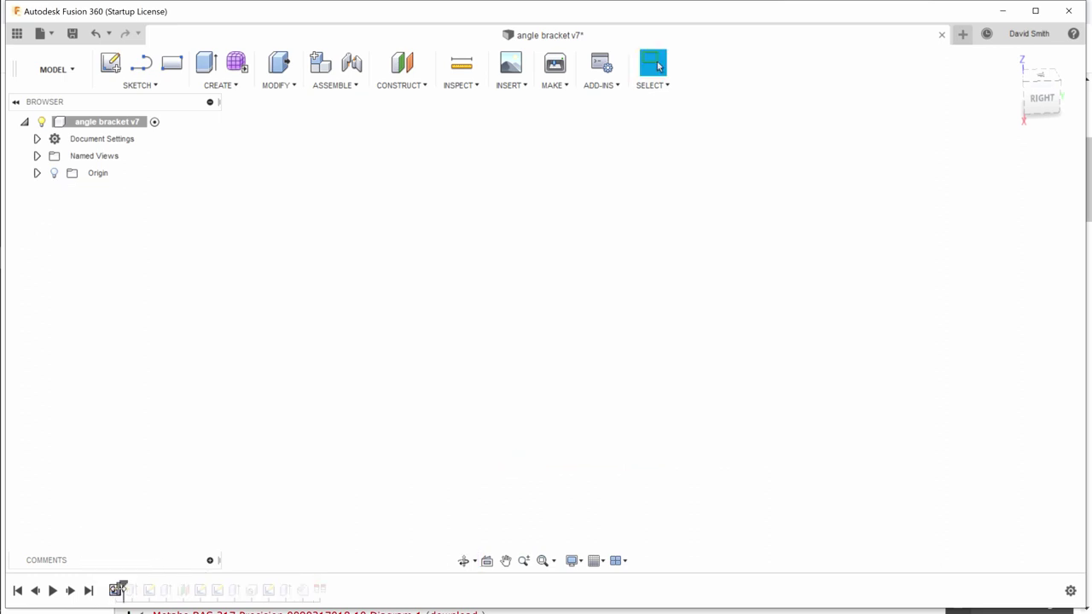
pyautogui.click(104, 210)
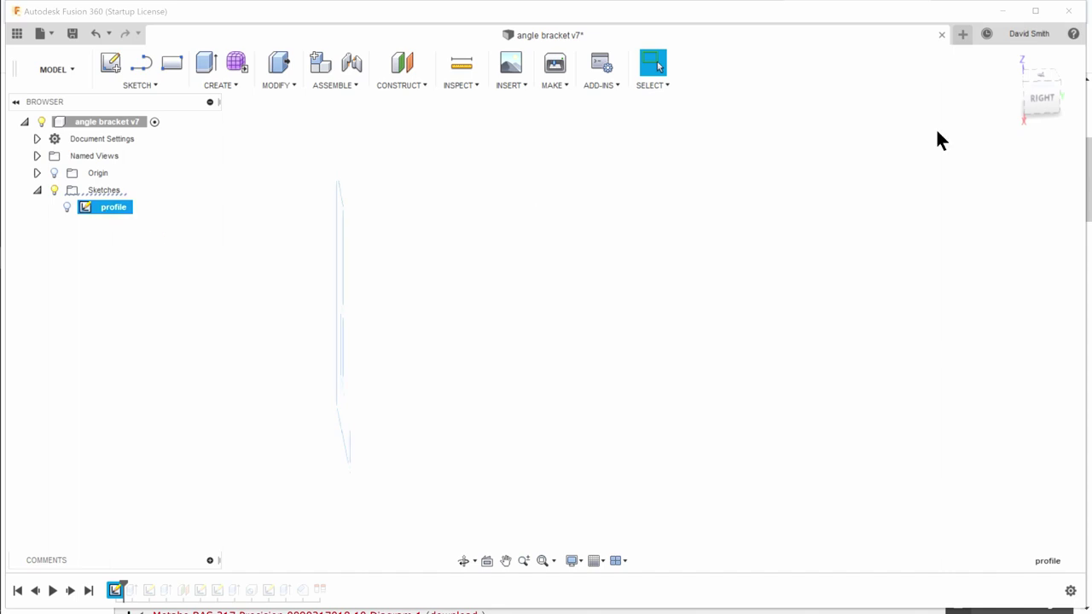
pyautogui.click(1035, 97)
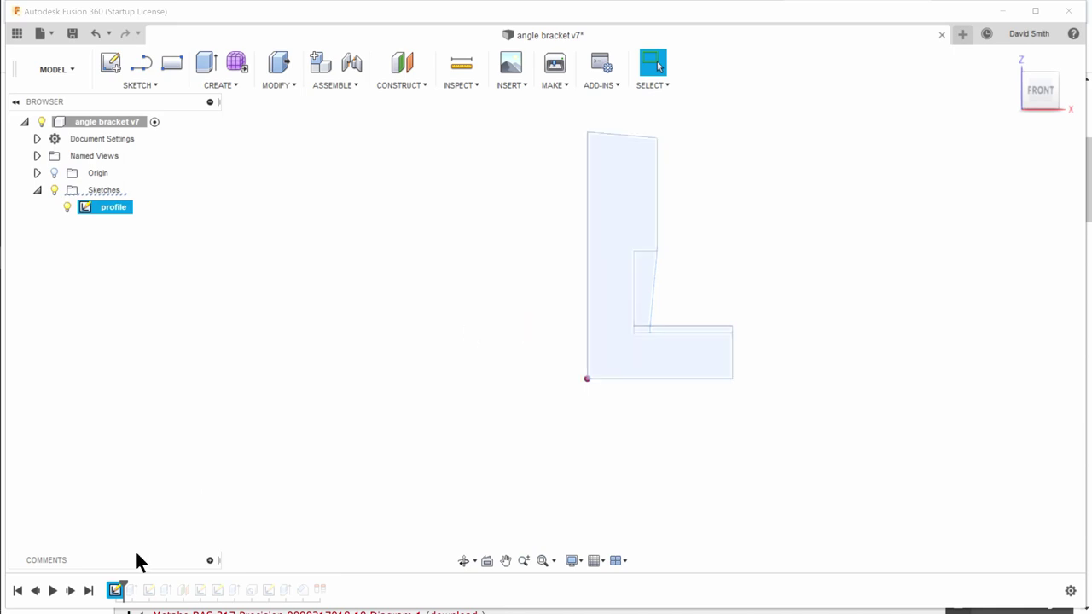
pyautogui.moveTo(124, 586); pyautogui.dragTo(140, 587)
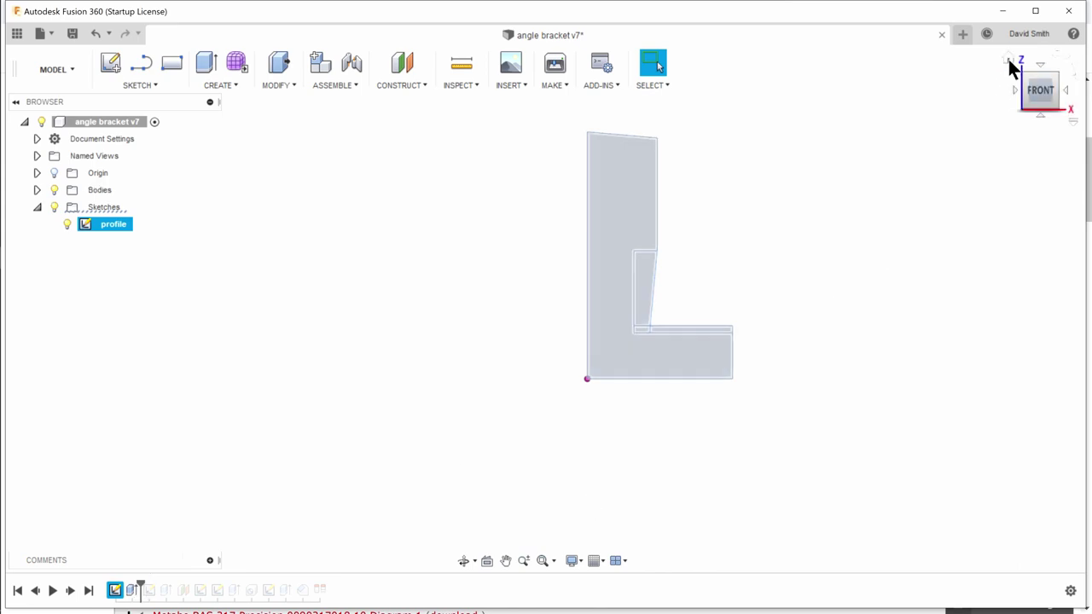
pyautogui.click(1009, 61)
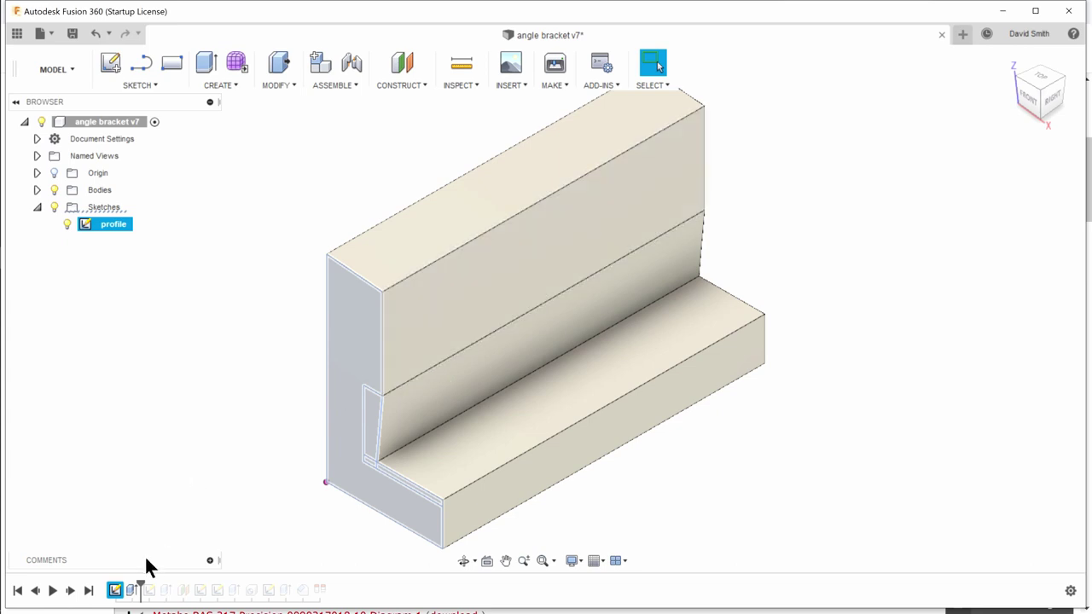
# Roll the history forward through the slot sketch and slot cut, showing the slot sketch.
pyautogui.moveTo(143, 585); pyautogui.dragTo(157, 587)
pyautogui.click(67, 241)
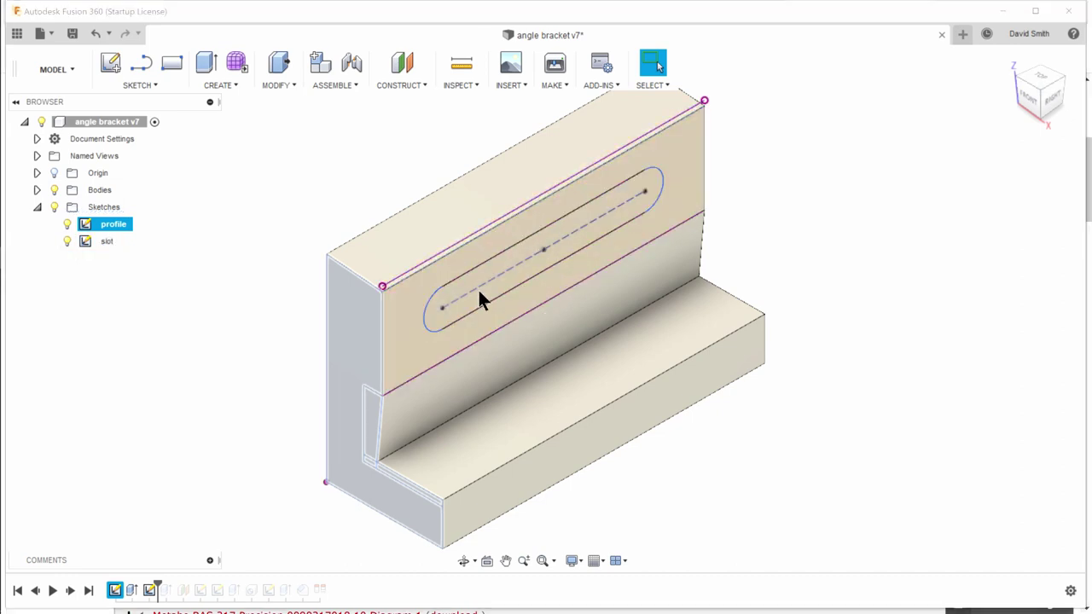
pyautogui.moveTo(172, 588); pyautogui.dragTo(179, 588)
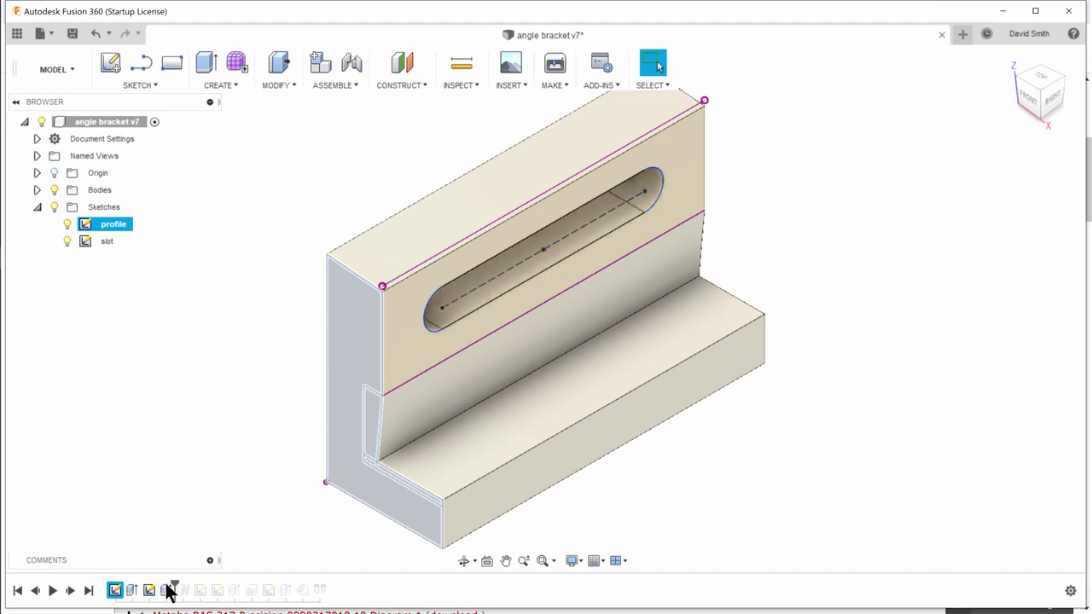
pyautogui.click(1057, 104)
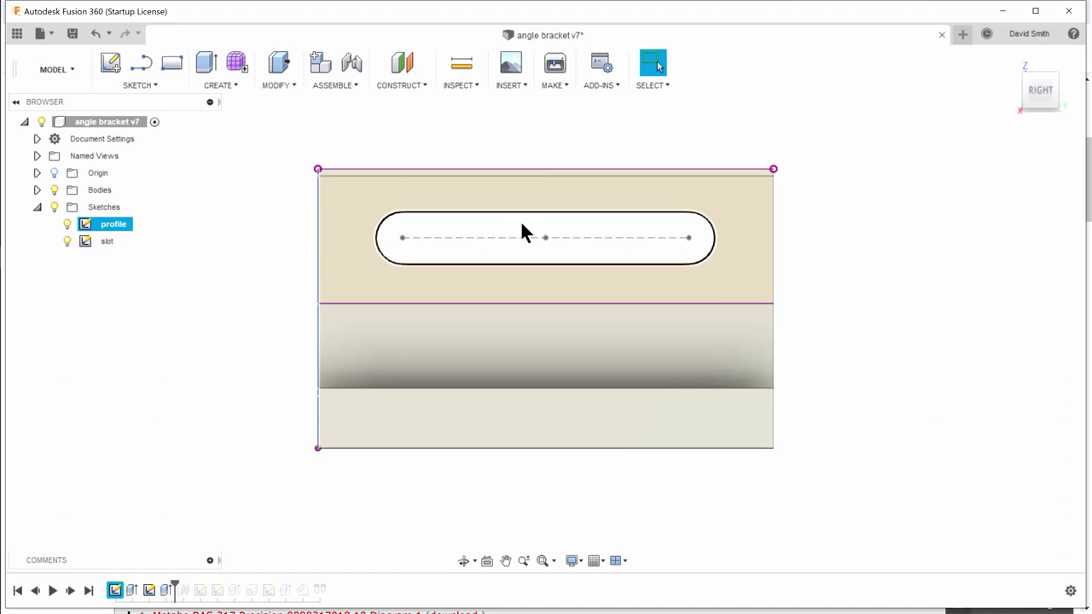
# Roll the history forward past the construction plane and the screws sketch, show that sketch, and select its front screw point.
pyautogui.moveTo(175, 588); pyautogui.dragTo(207, 589)
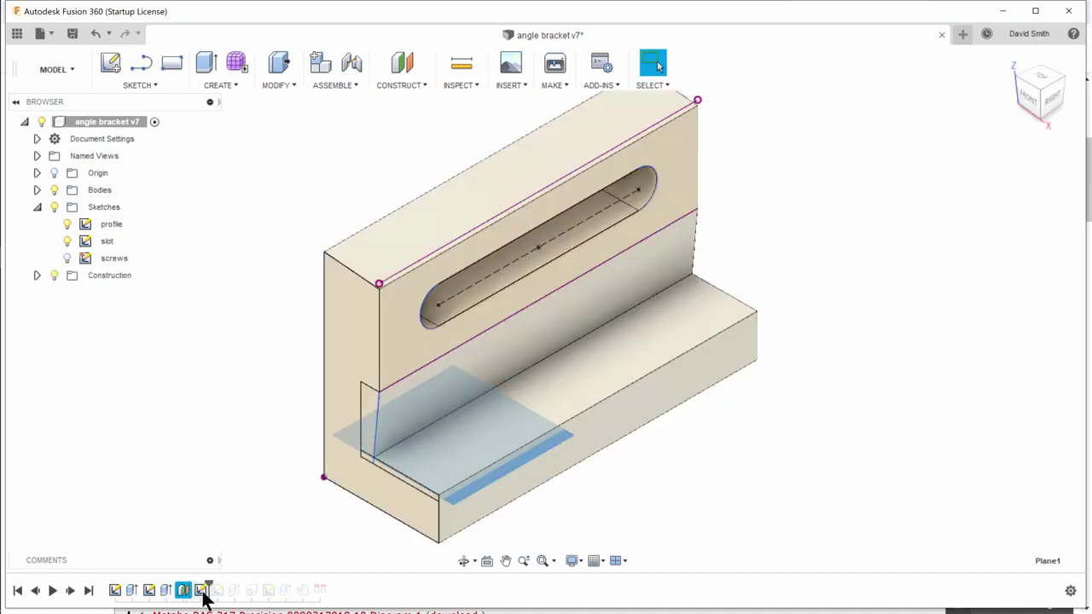
pyautogui.click(201, 590)
pyautogui.click(67, 257)
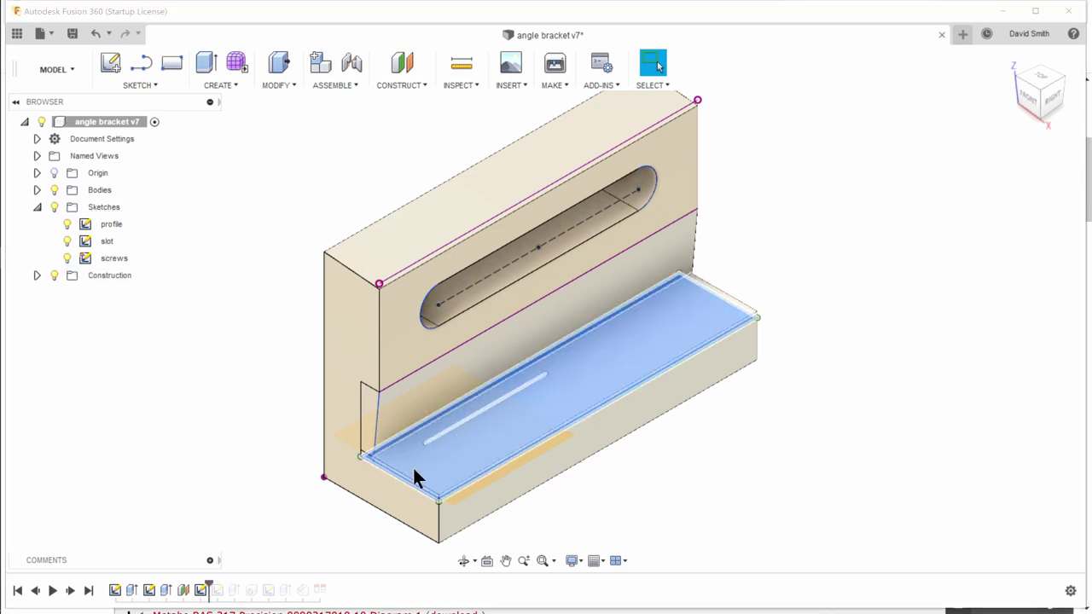
pyautogui.click(426, 443)
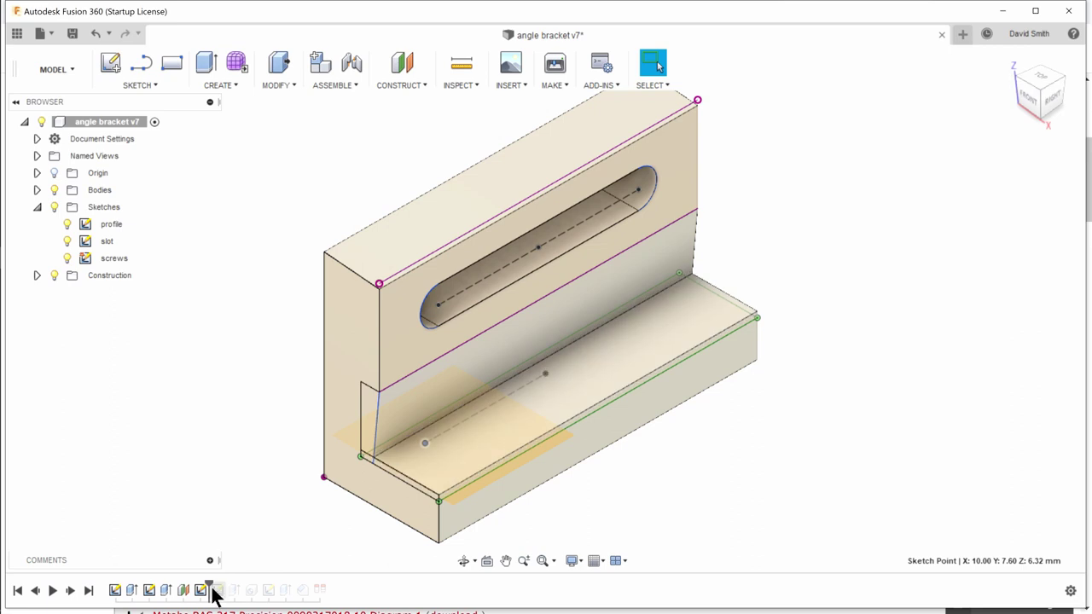
# Roll the history forward through the hex nut sketch, nut pocket cut and screw holes, showing the hex nut sketch.
pyautogui.moveTo(209, 588); pyautogui.dragTo(226, 588)
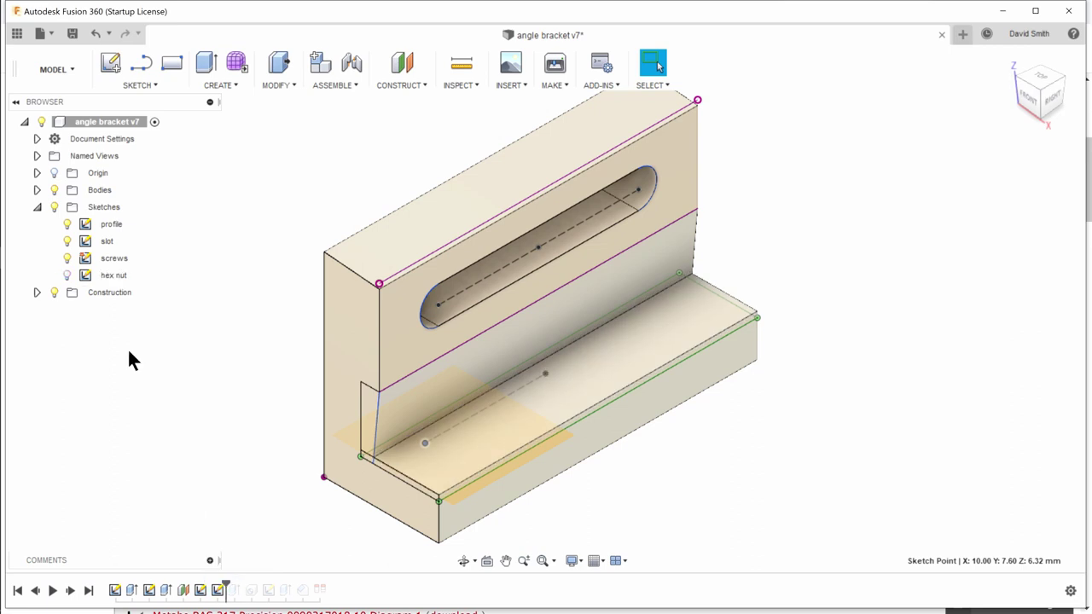
pyautogui.click(67, 273)
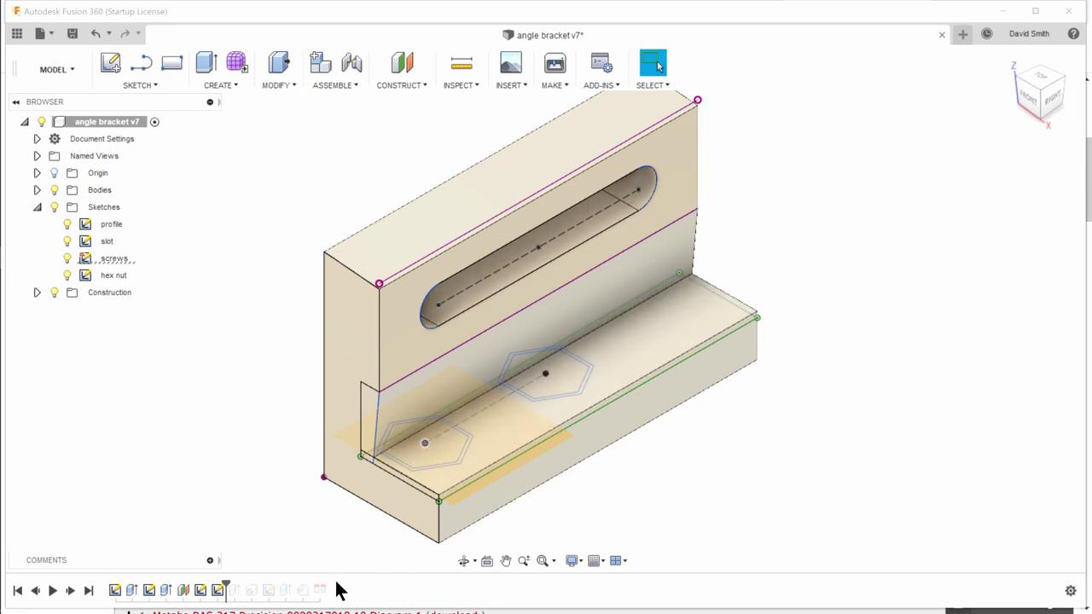
pyautogui.moveTo(225, 588); pyautogui.dragTo(241, 589)
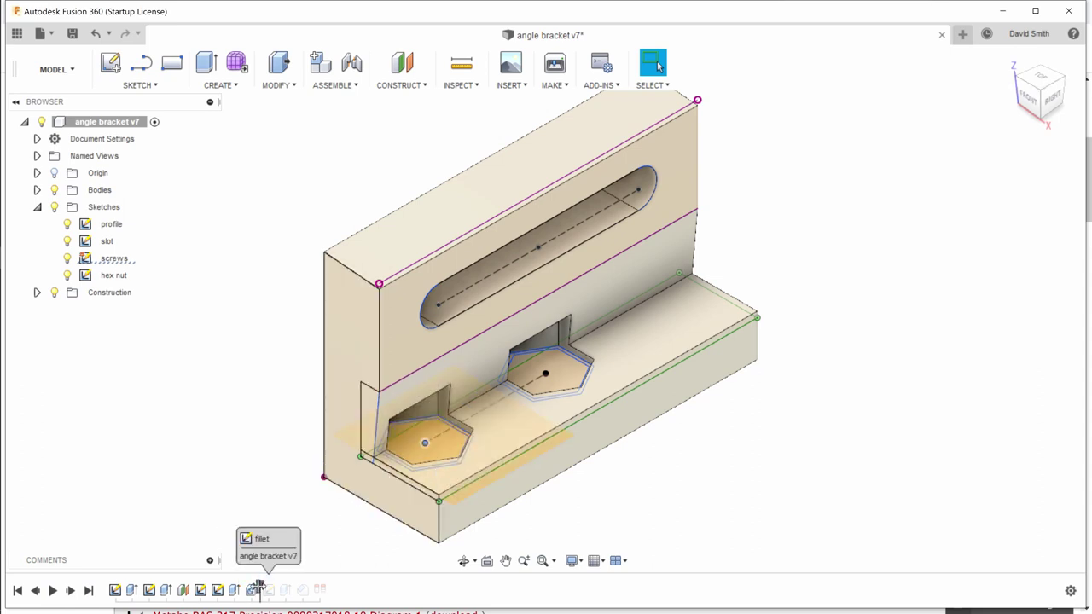
pyautogui.moveTo(245, 588); pyautogui.dragTo(261, 587)
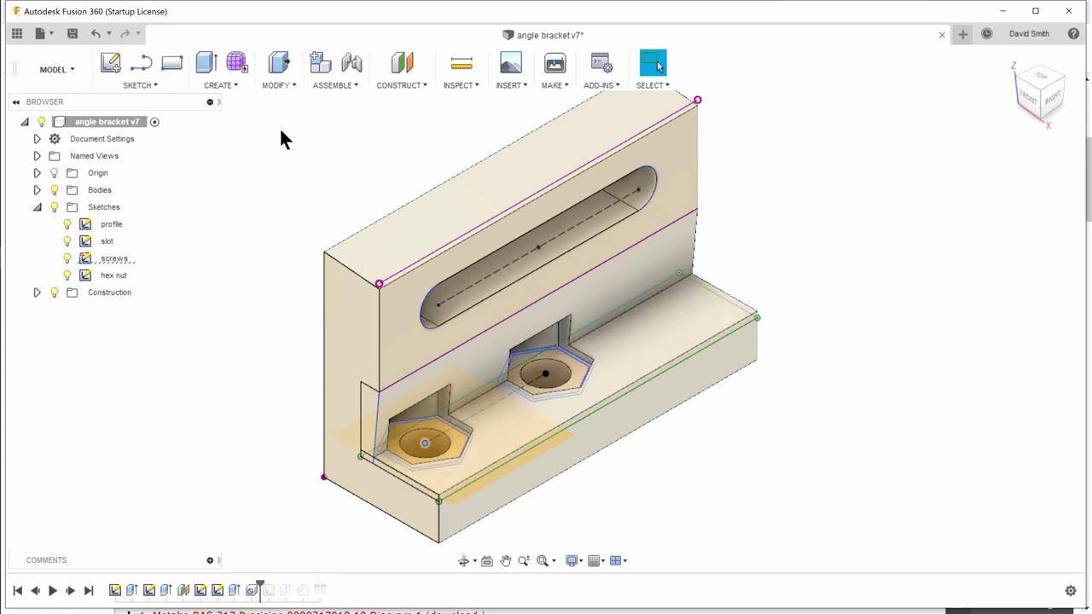
# Review the model's full list of user parameters without changing any.
pyautogui.click(271, 84)
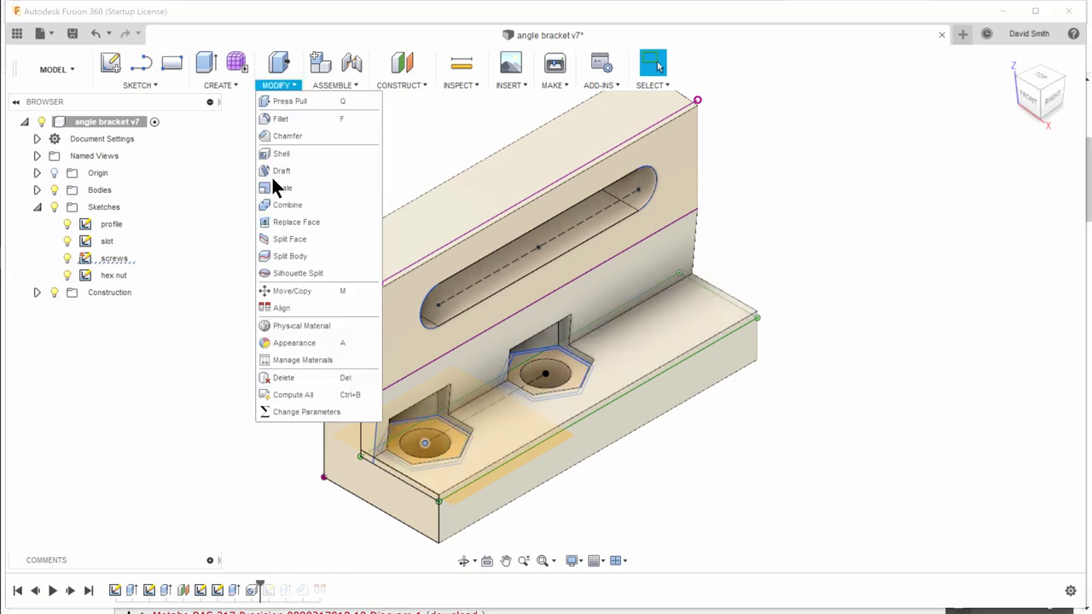
pyautogui.click(299, 413)
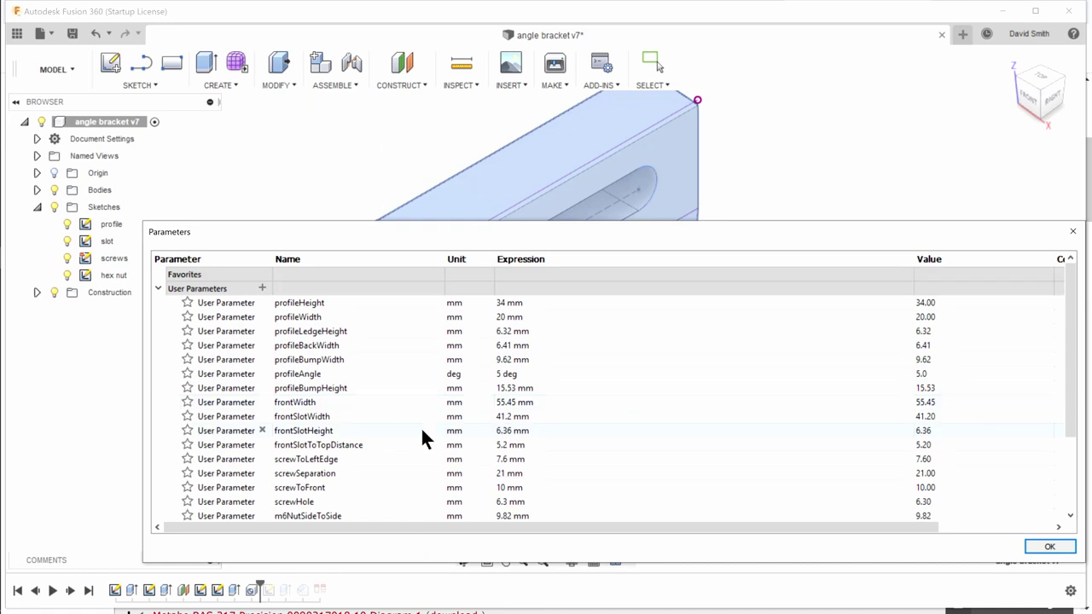
pyautogui.scroll(-3, 420, 427)
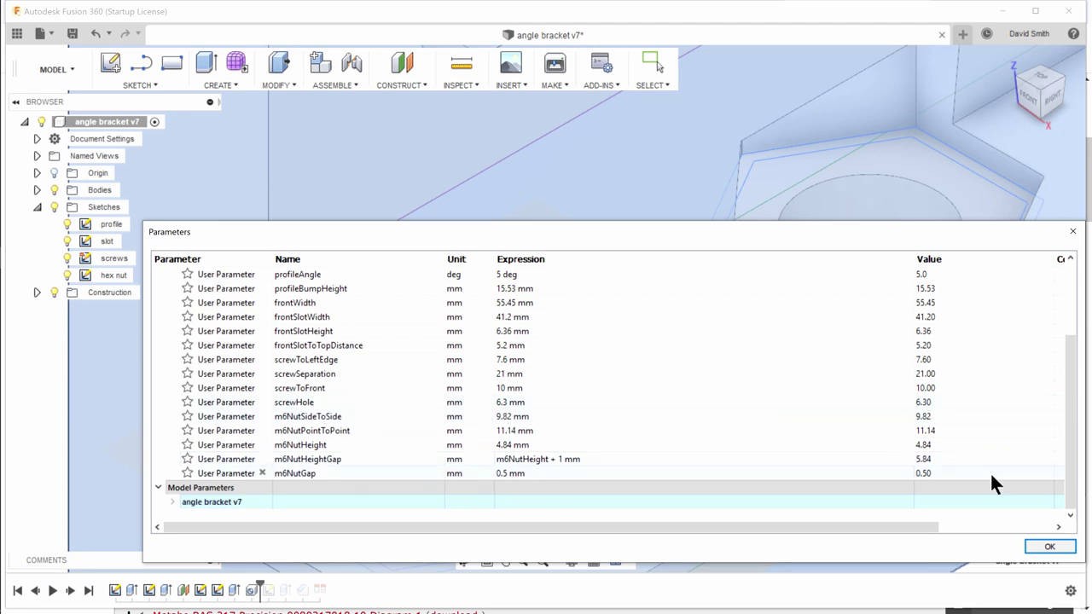
pyautogui.click(1045, 546)
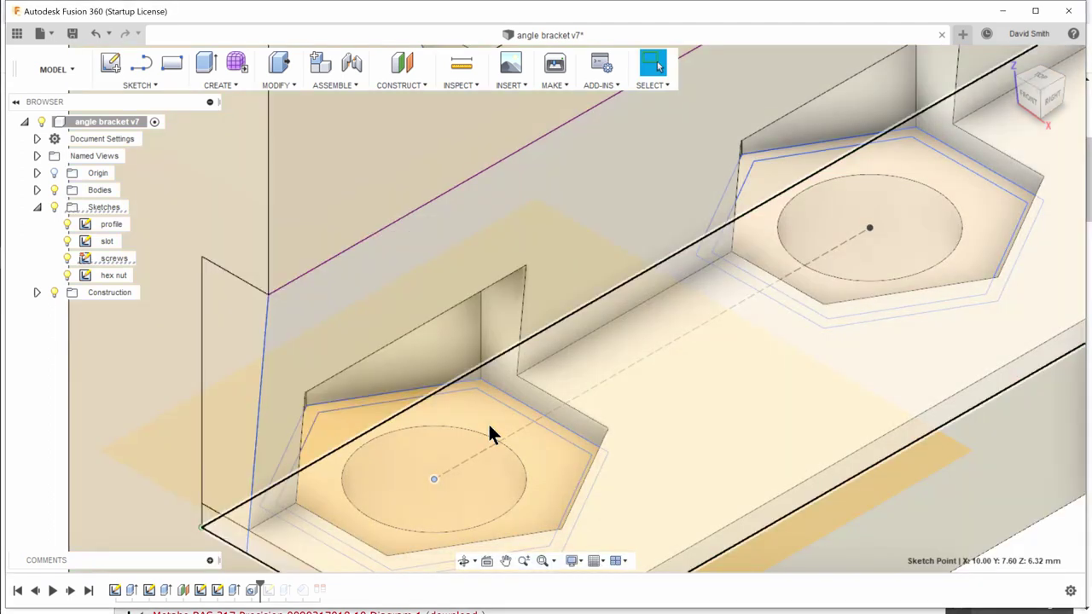
# Roll the history forward through the fillet sketch, its extrusion and the inner-edge chamfer, showing and inspecting the fillet sketch.
pyautogui.scroll(-5, 488, 422)
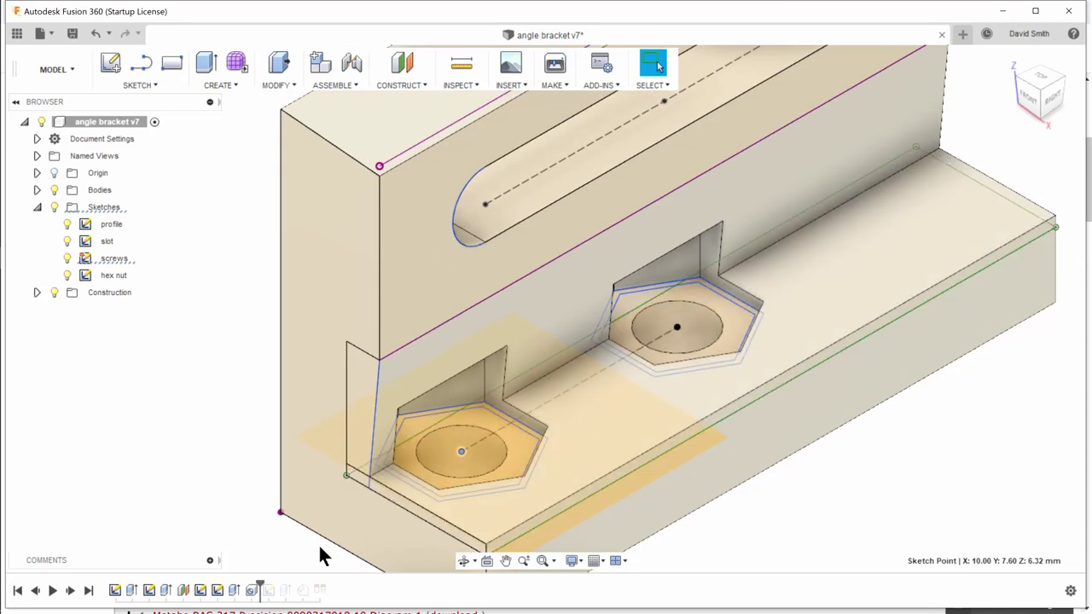
pyautogui.moveTo(262, 585); pyautogui.dragTo(277, 585)
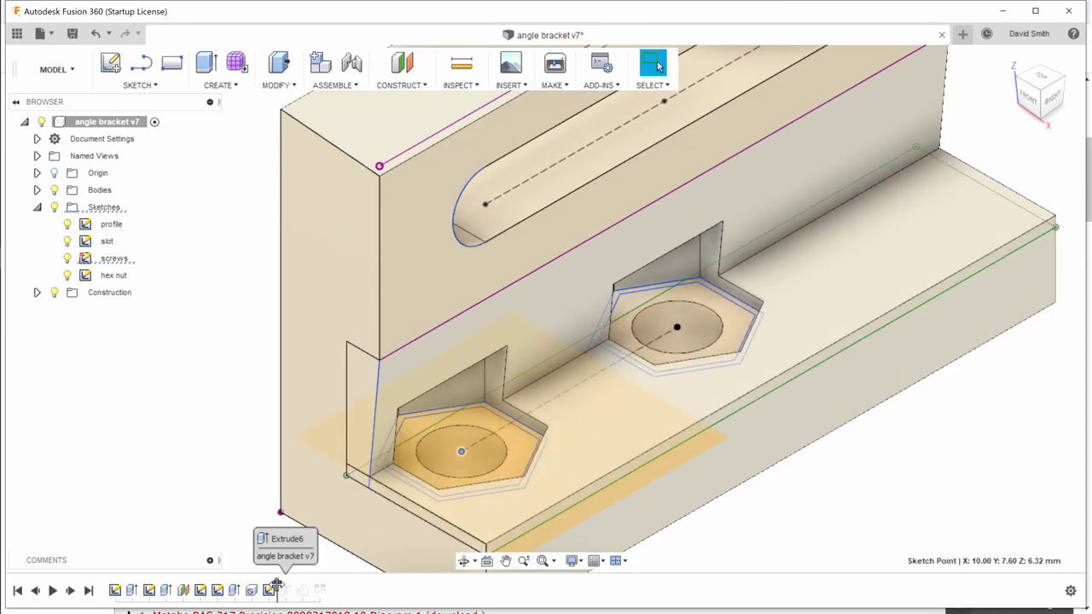
pyautogui.click(66, 291)
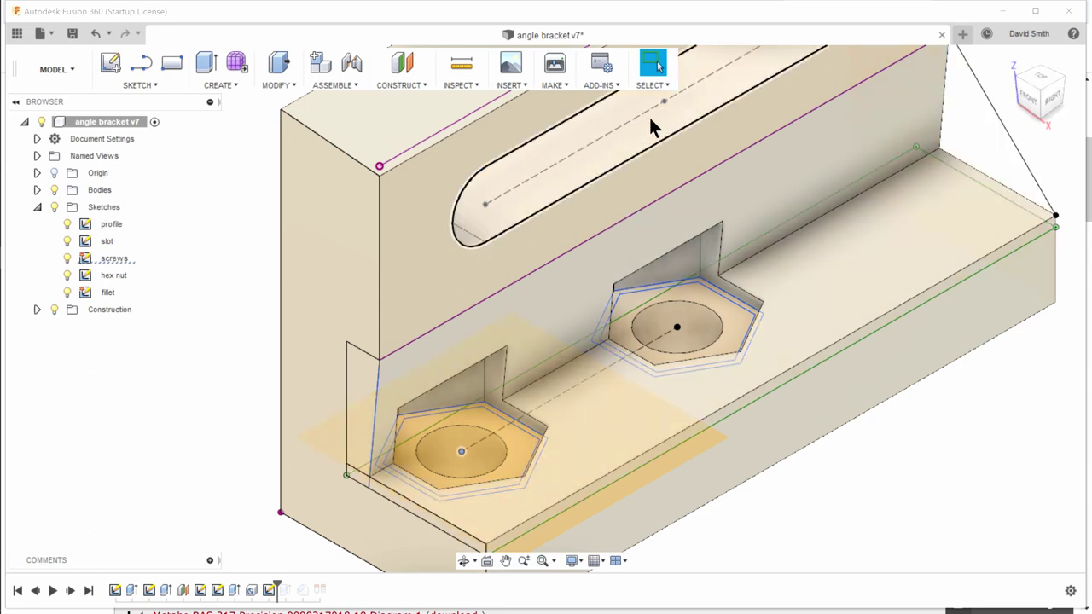
pyautogui.doubleClick(271, 589)
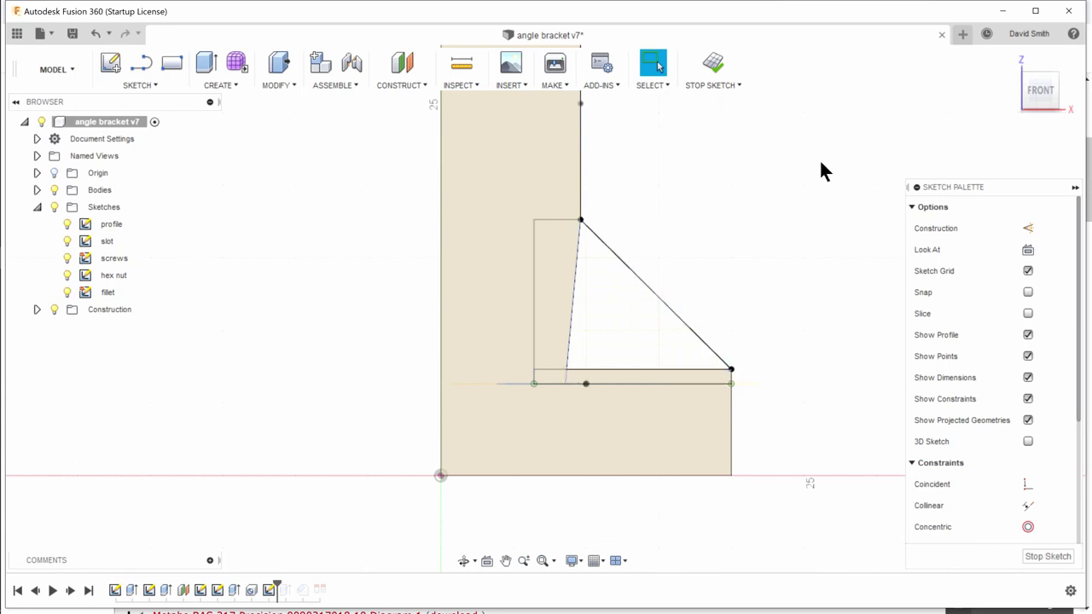
pyautogui.click(713, 67)
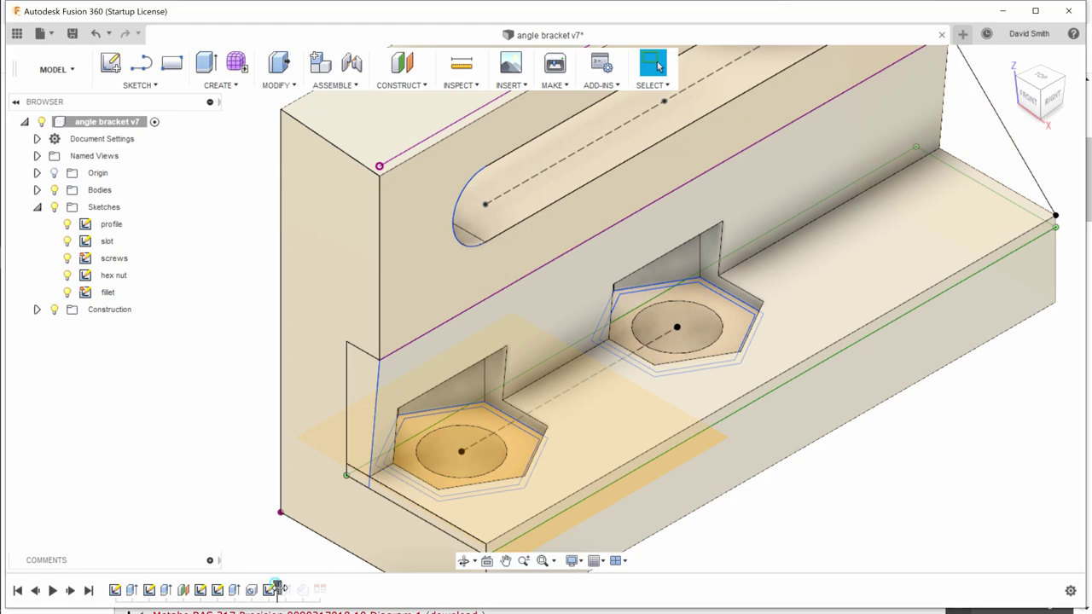
pyautogui.moveTo(278, 589); pyautogui.dragTo(294, 589)
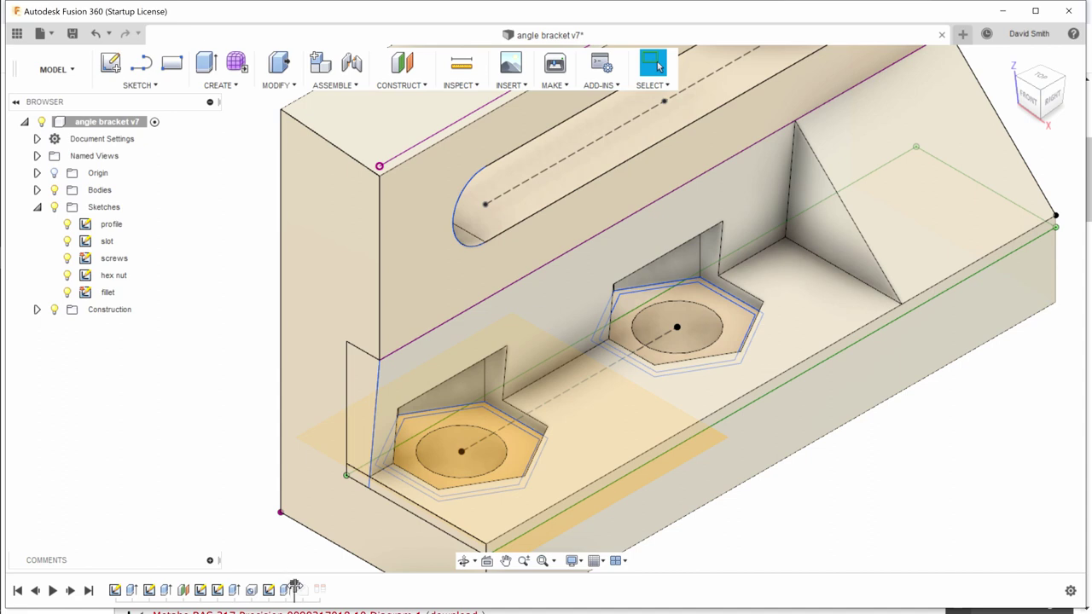
pyautogui.moveTo(293, 587); pyautogui.dragTo(309, 588)
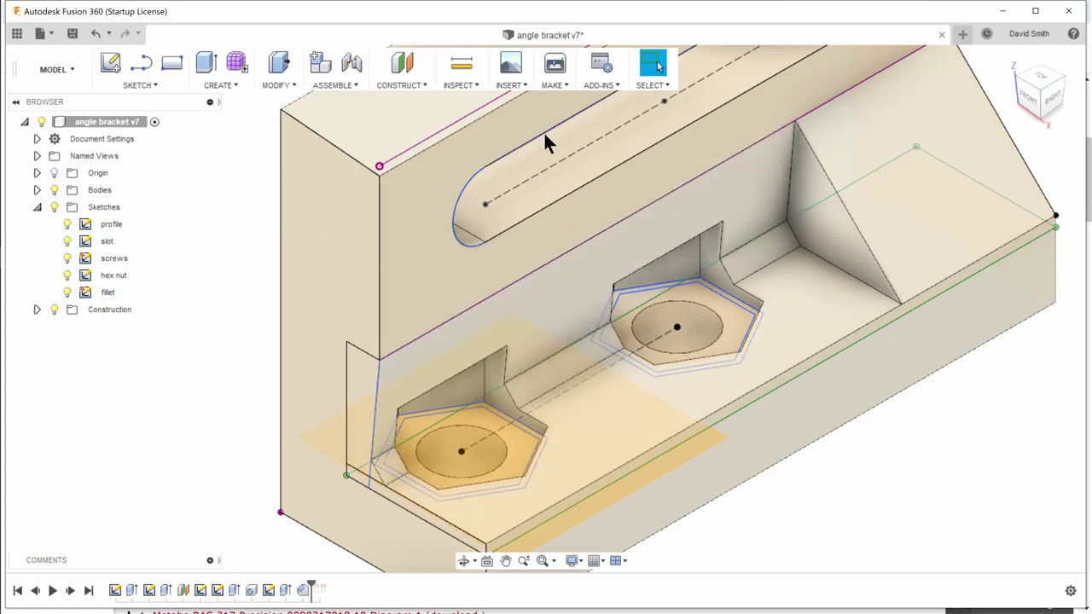
# Set up a 3D print export of the angle bracket body with Send to 3D Print Utility turned off.
pyautogui.click(555, 67)
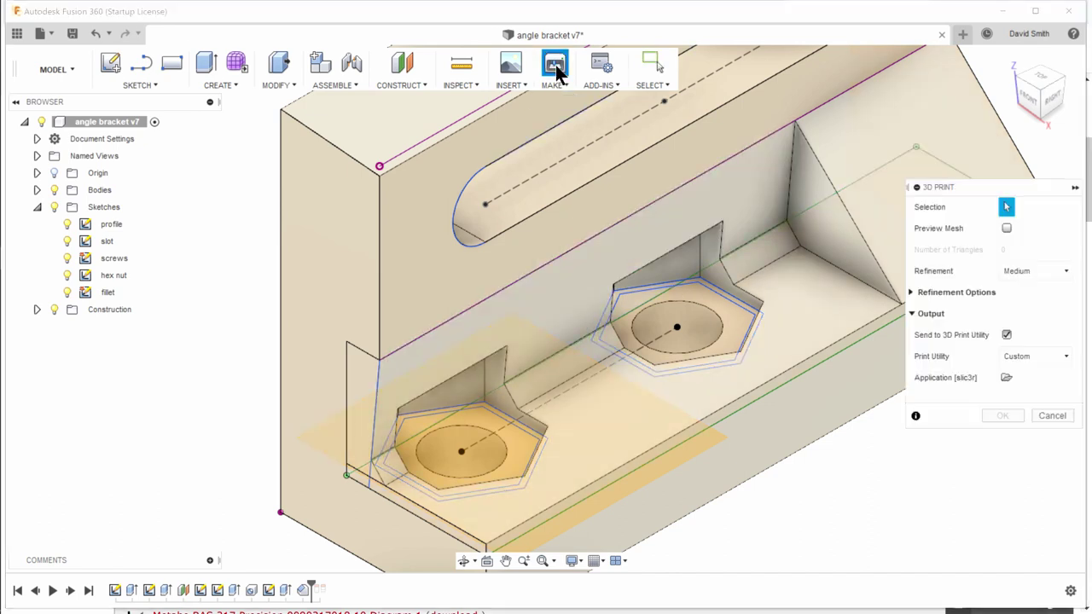
pyautogui.click(341, 309)
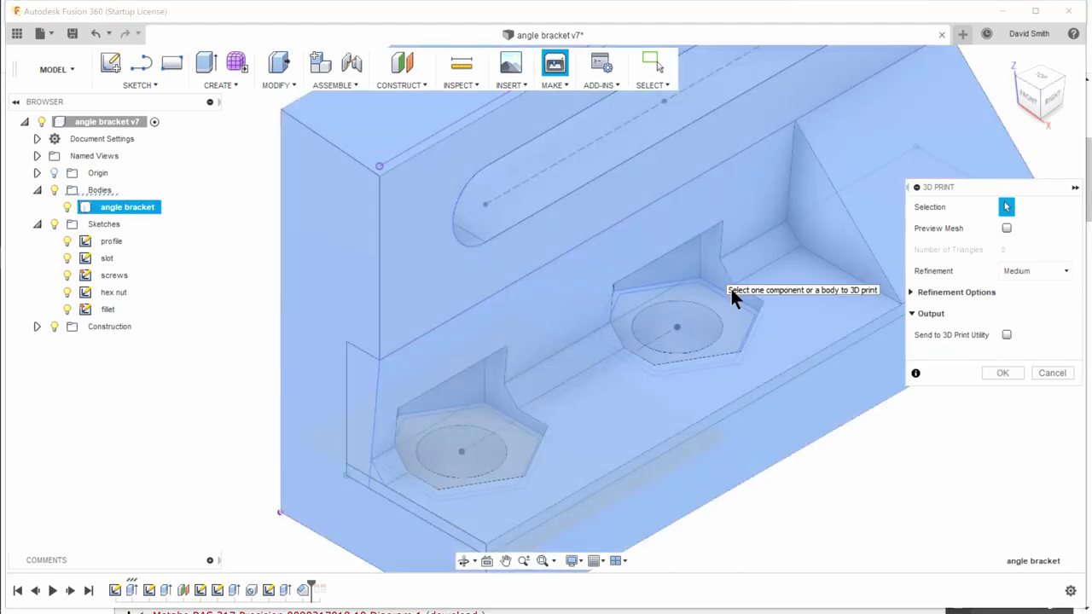
pyautogui.click(1007, 335)
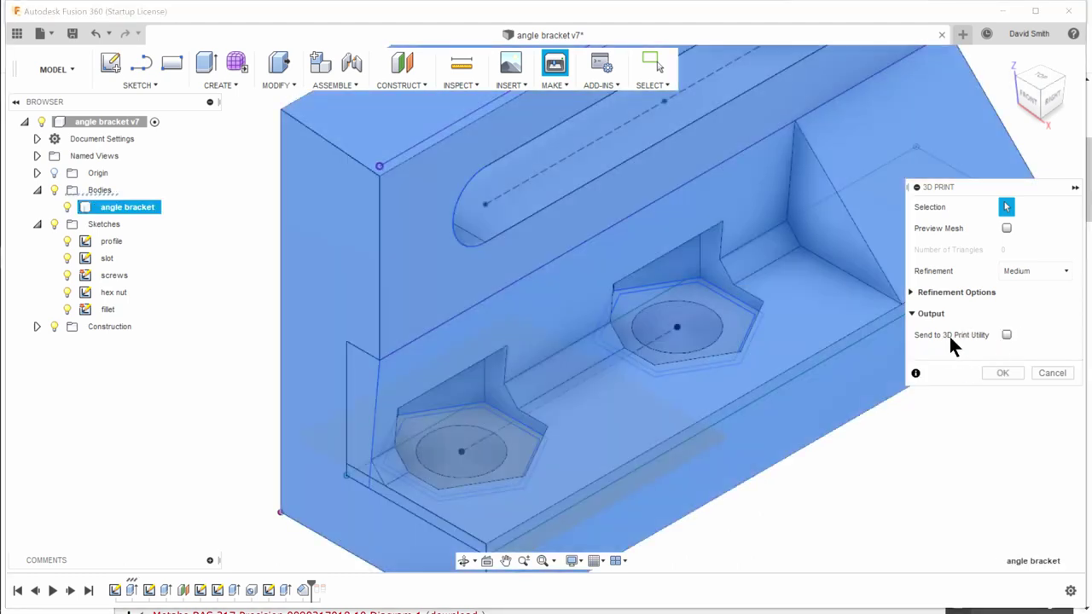